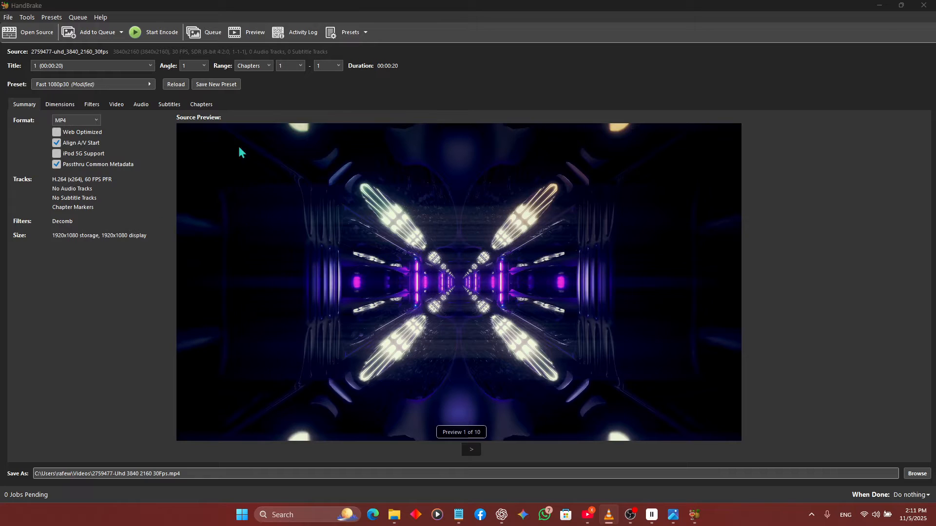
{"action": "left_click", "coordinate": [57, 154]}
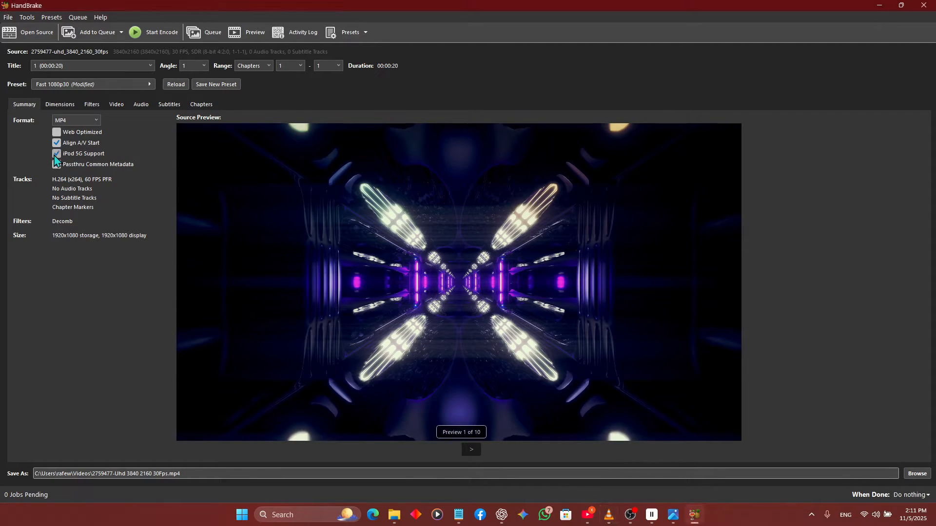
{"action": "left_click", "coordinate": [56, 142]}
{"action": "left_click", "coordinate": [199, 105]}
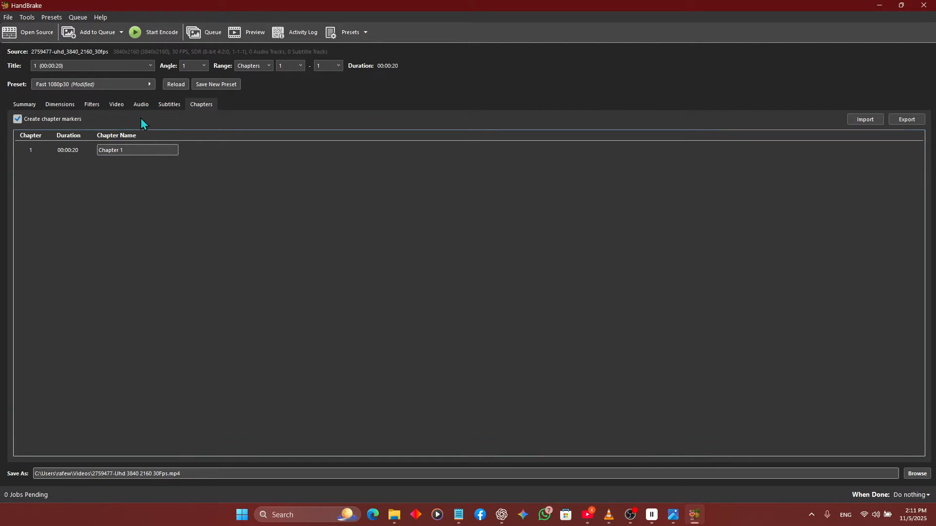
{"action": "left_click", "coordinate": [26, 103]}
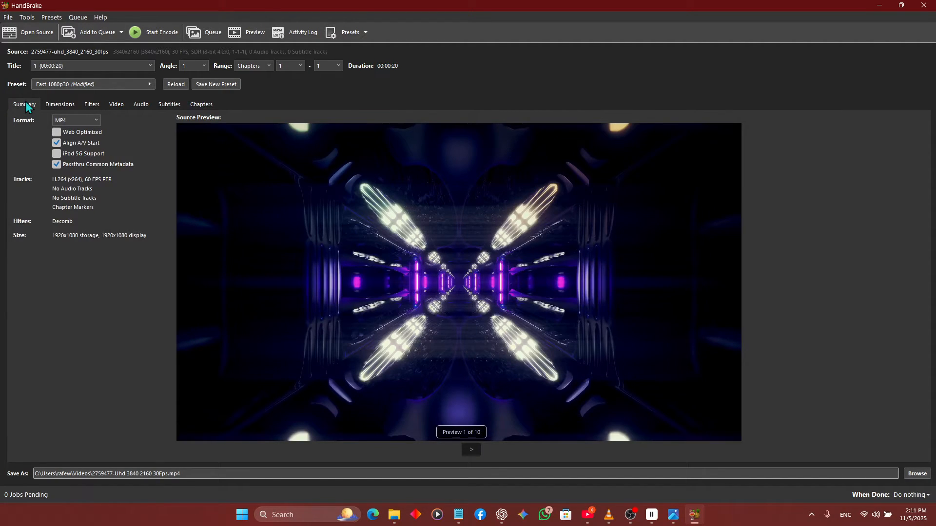
{"action": "left_click", "coordinate": [67, 84]}
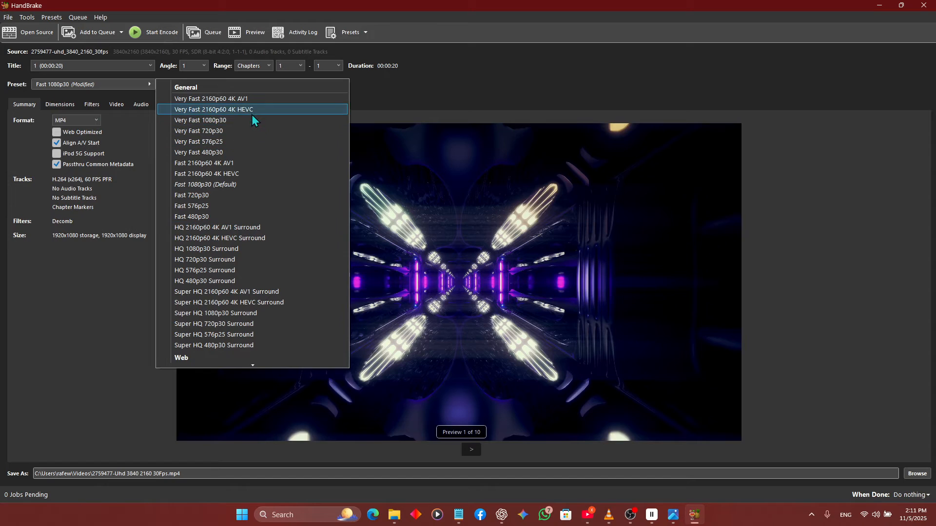
{"action": "left_click", "coordinate": [419, 99]}
{"action": "left_click", "coordinate": [261, 69]}
{"action": "left_click", "coordinate": [259, 69]}
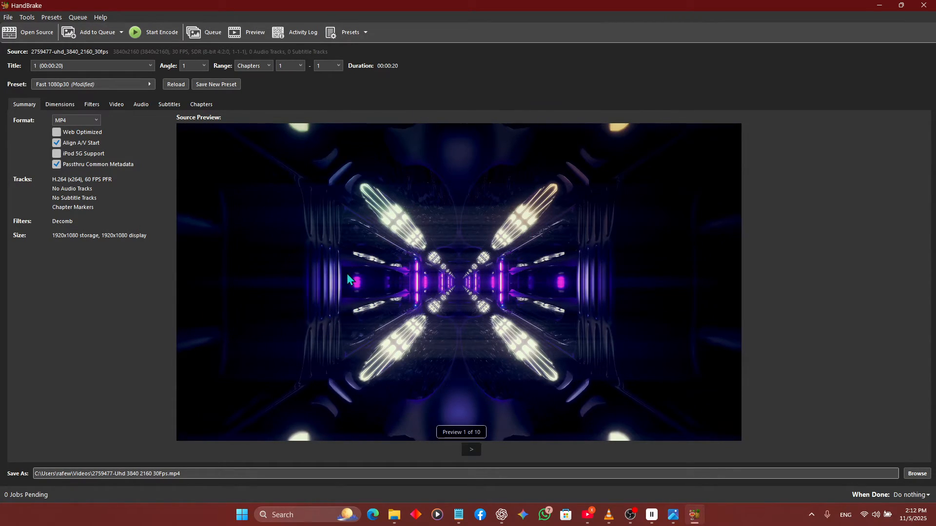
{"action": "left_click", "coordinate": [28, 31]}
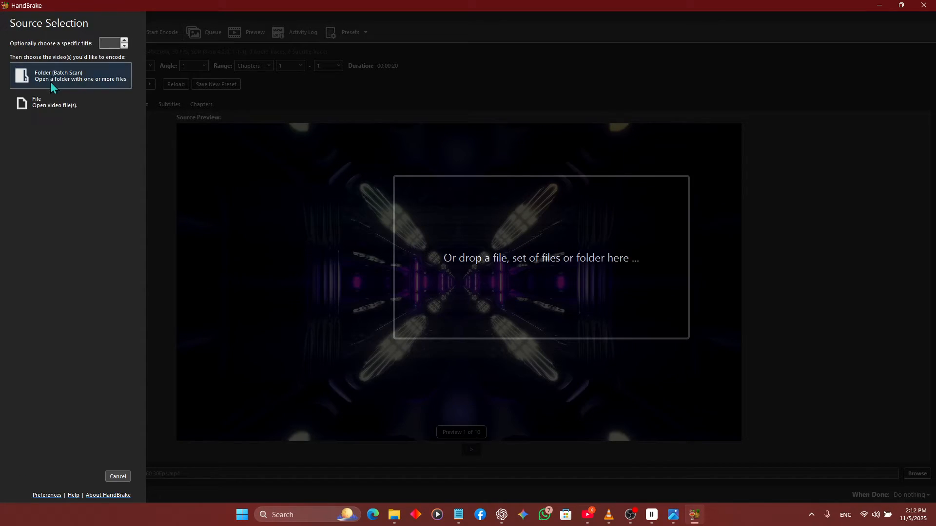
{"action": "left_click", "coordinate": [30, 105]}
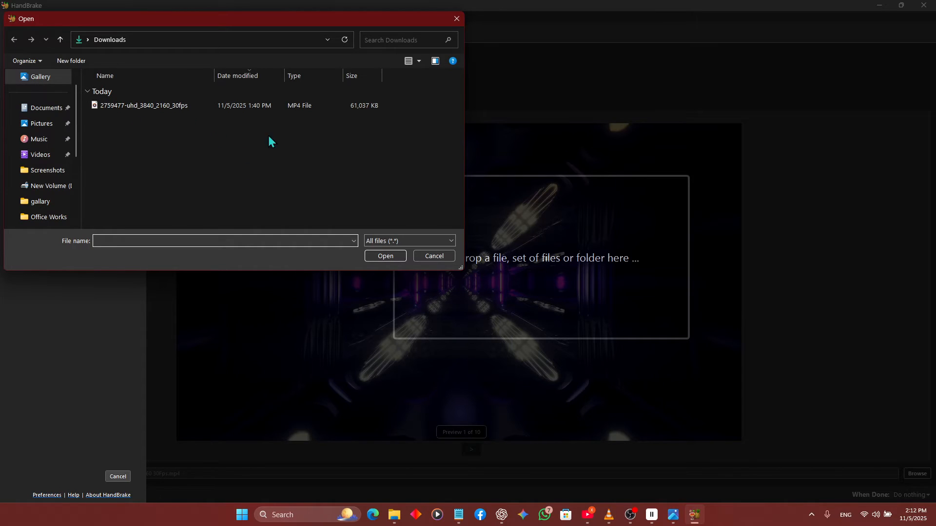
{"action": "left_click", "coordinate": [456, 18]}
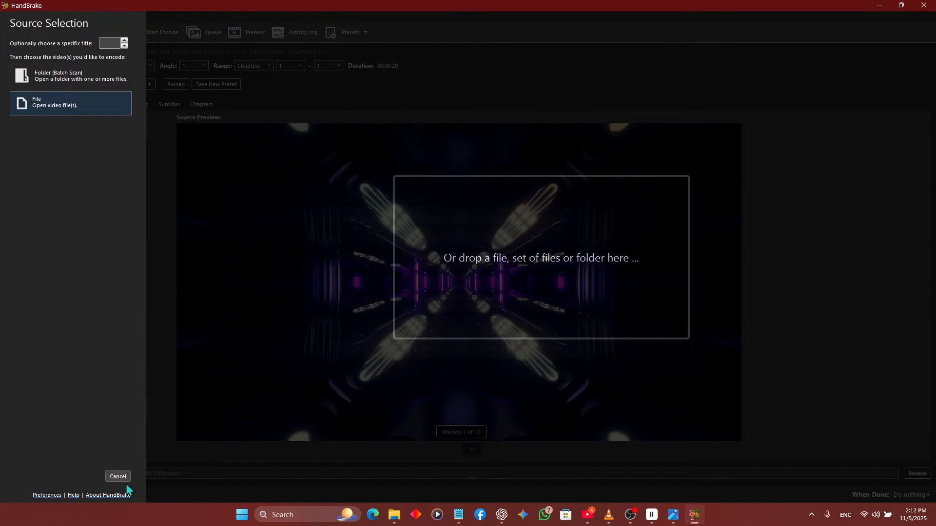
{"action": "left_click", "coordinate": [118, 477]}
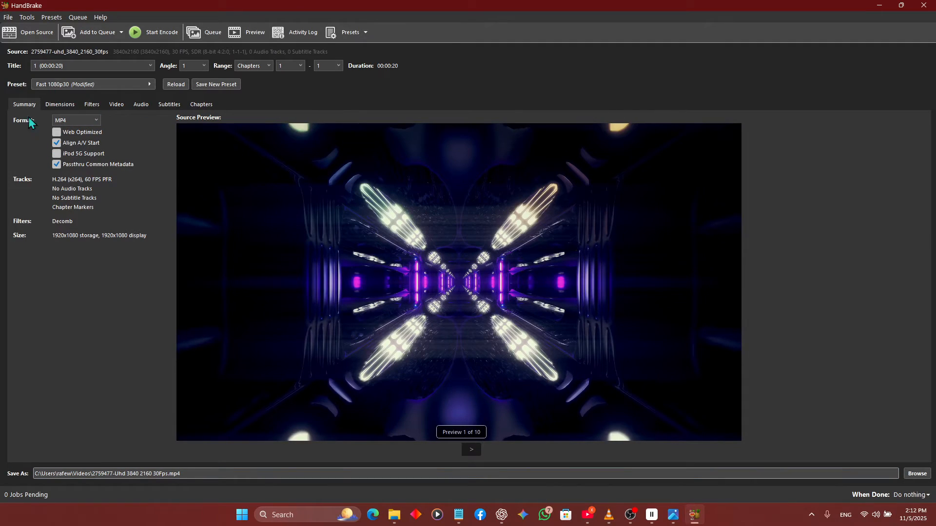
{"action": "left_click", "coordinate": [76, 84]}
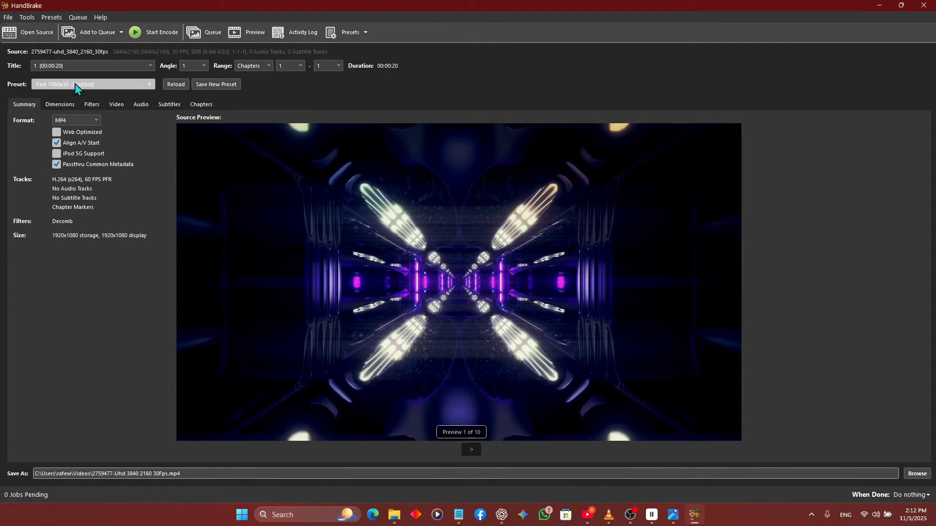
{"action": "left_click", "coordinate": [131, 133]}
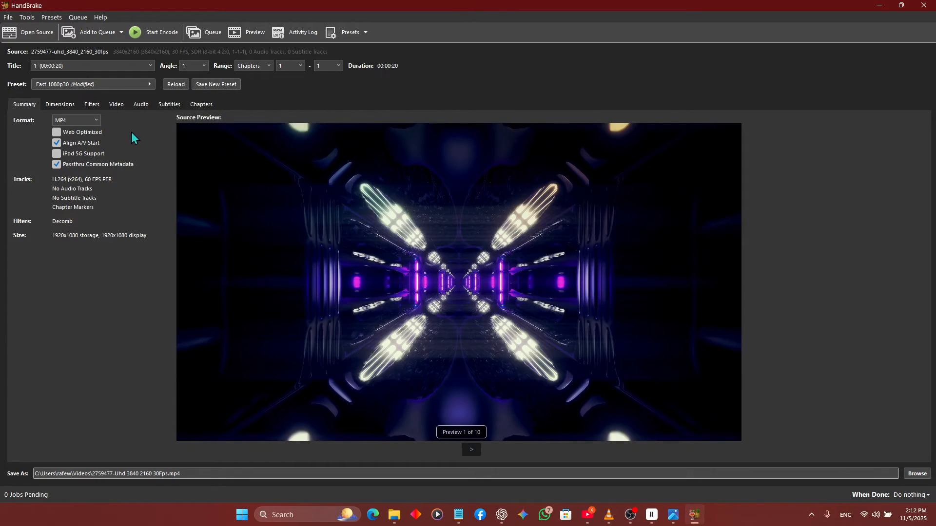
- Set the output format to MP4 after trying MKV, and enable Align A/V Start
{"action": "left_click", "coordinate": [64, 122]}
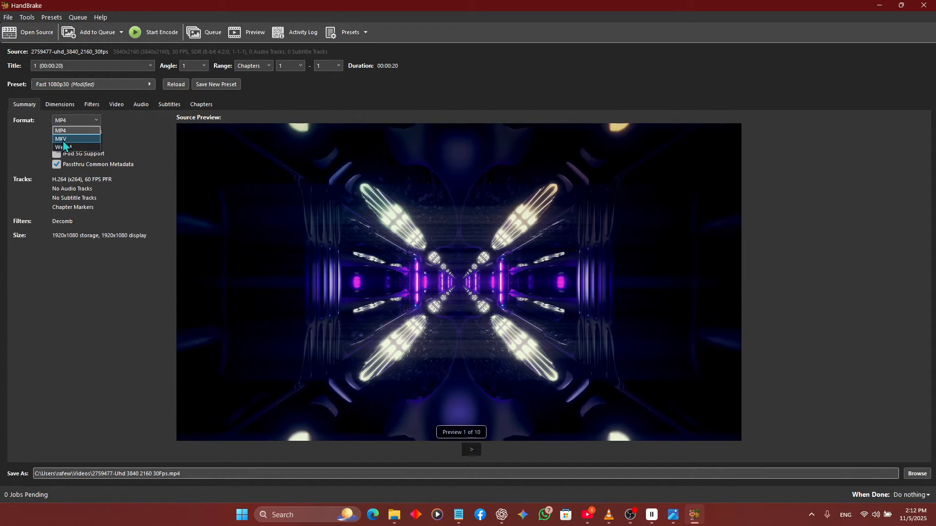
{"action": "left_click", "coordinate": [63, 139]}
{"action": "left_click", "coordinate": [72, 122]}
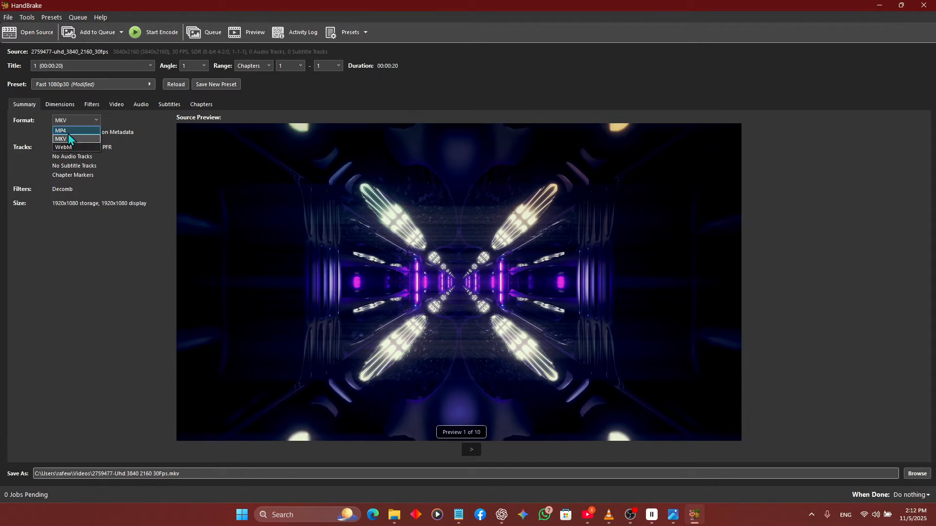
{"action": "left_click", "coordinate": [68, 132]}
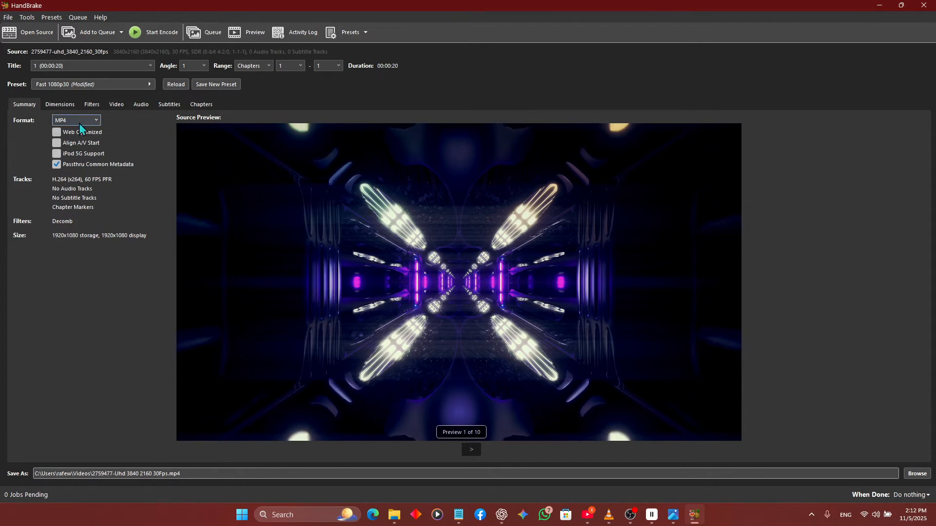
{"action": "left_click", "coordinate": [65, 144]}
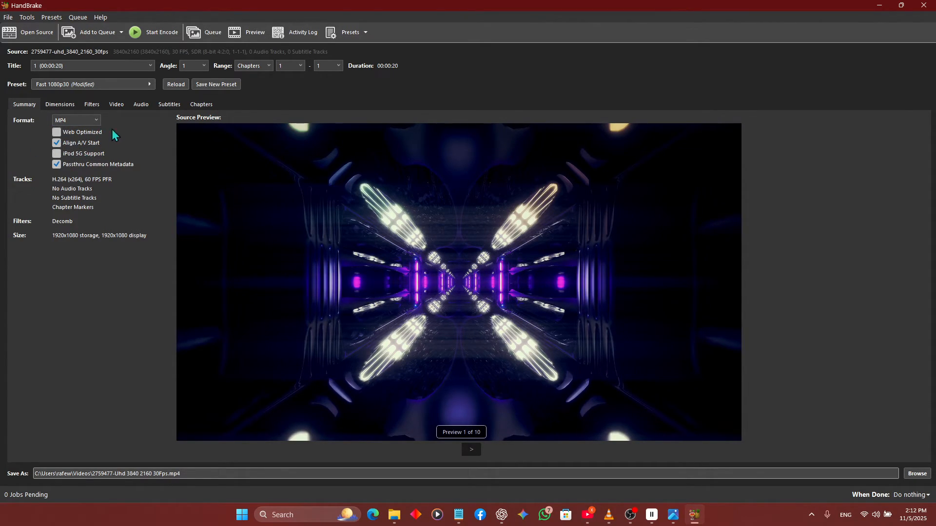
{"action": "left_click", "coordinate": [65, 122]}
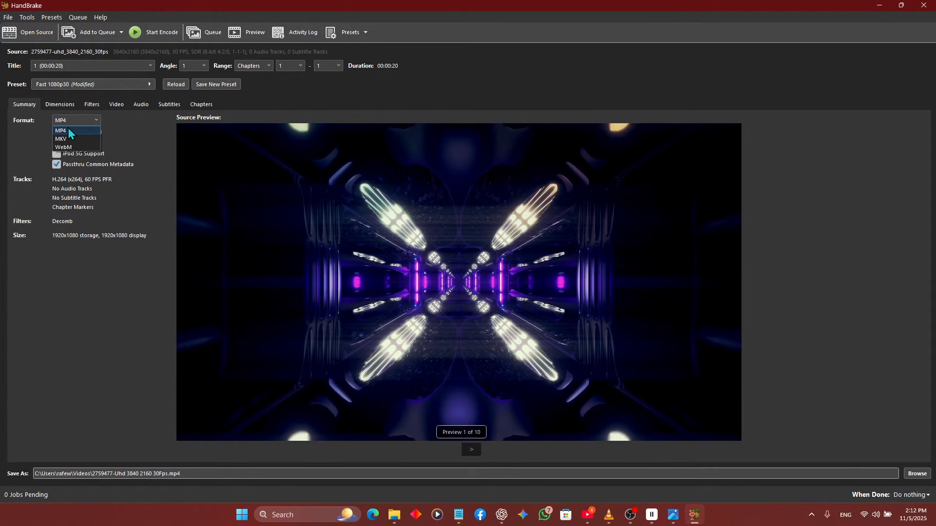
{"action": "left_click", "coordinate": [82, 129]}
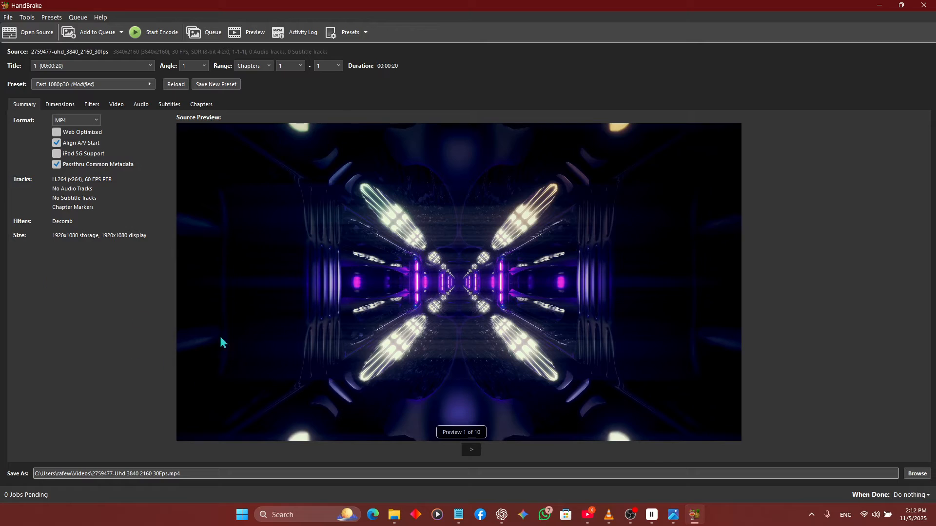
- Set the video encoder to H.265 (x265) and the framerate to 30 FPS
{"action": "left_click", "coordinate": [114, 104]}
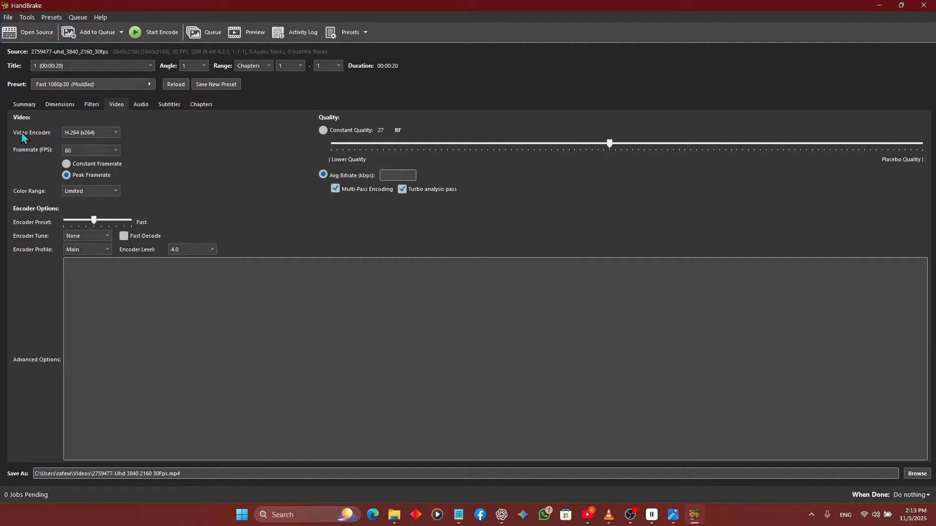
{"action": "left_click", "coordinate": [92, 133]}
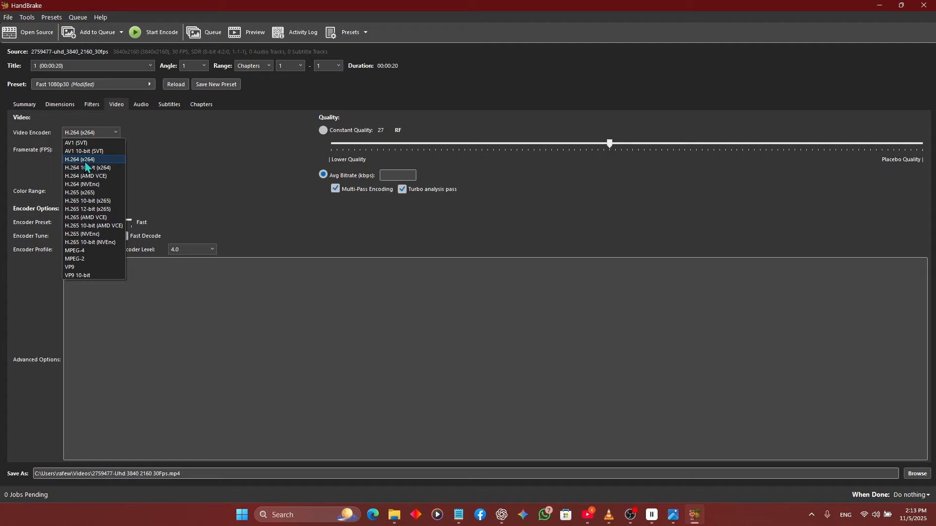
{"action": "left_click", "coordinate": [82, 194]}
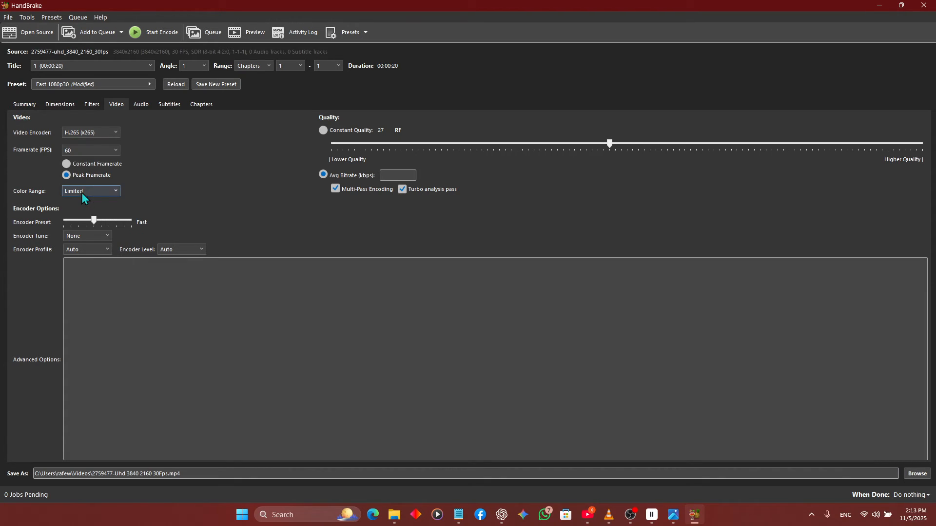
{"action": "left_click", "coordinate": [80, 151]}
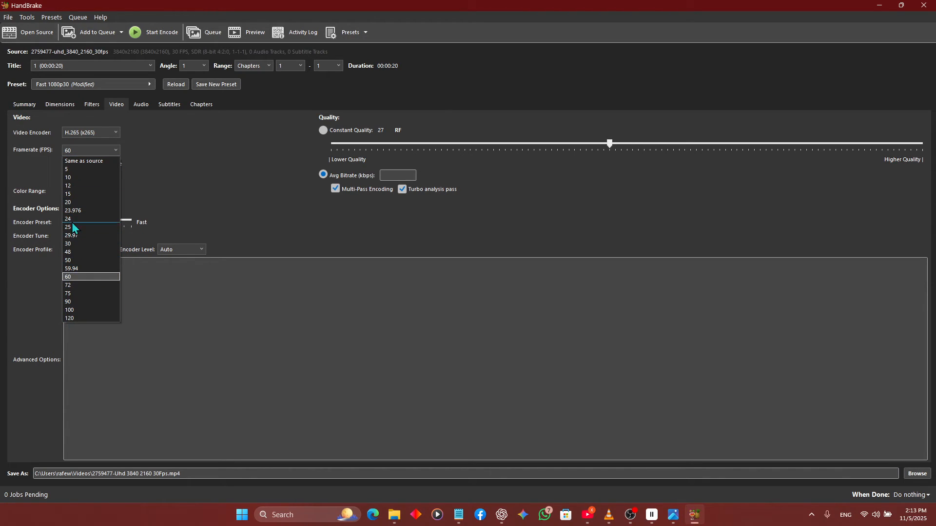
{"action": "left_click", "coordinate": [72, 276]}
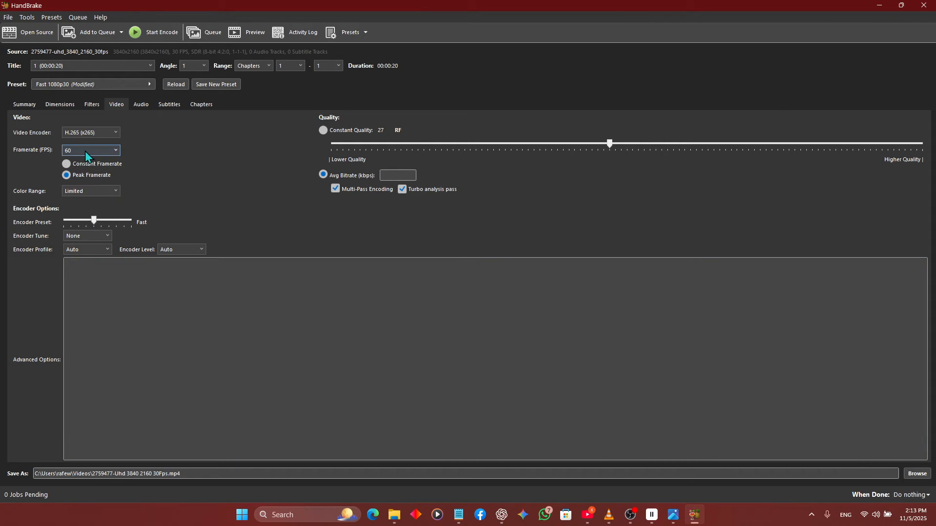
{"action": "left_click", "coordinate": [86, 155]}
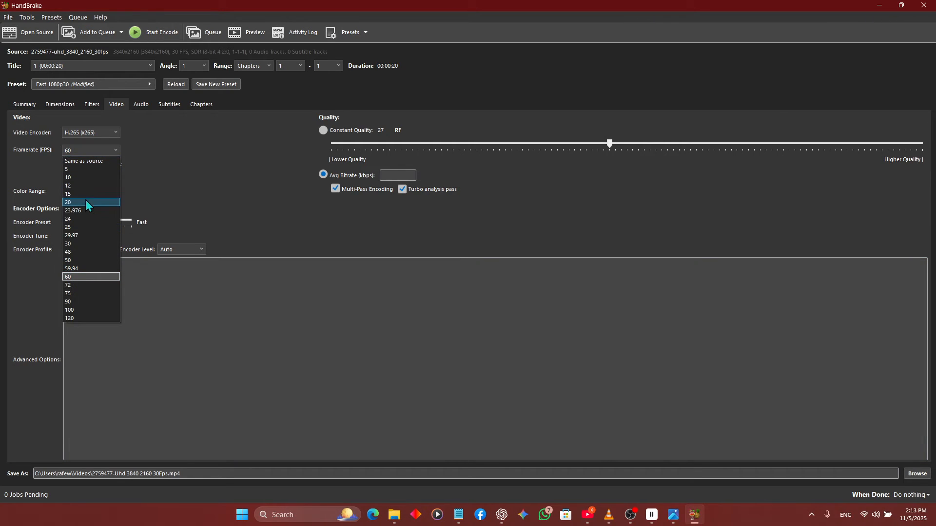
{"action": "left_click", "coordinate": [82, 244]}
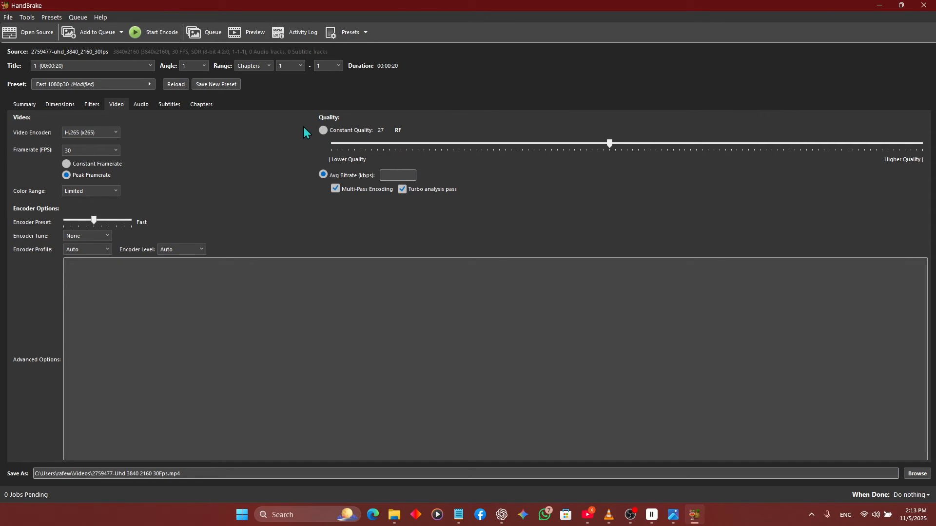
{"action": "left_click", "coordinate": [126, 86]}
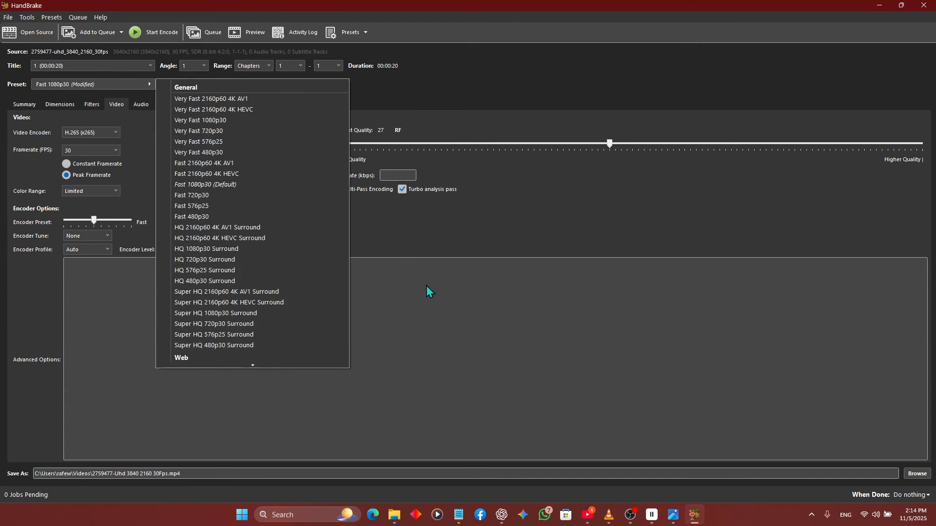
{"action": "left_click_drag", "start_coordinate": [196, 472], "coordinate": [11, 476]}
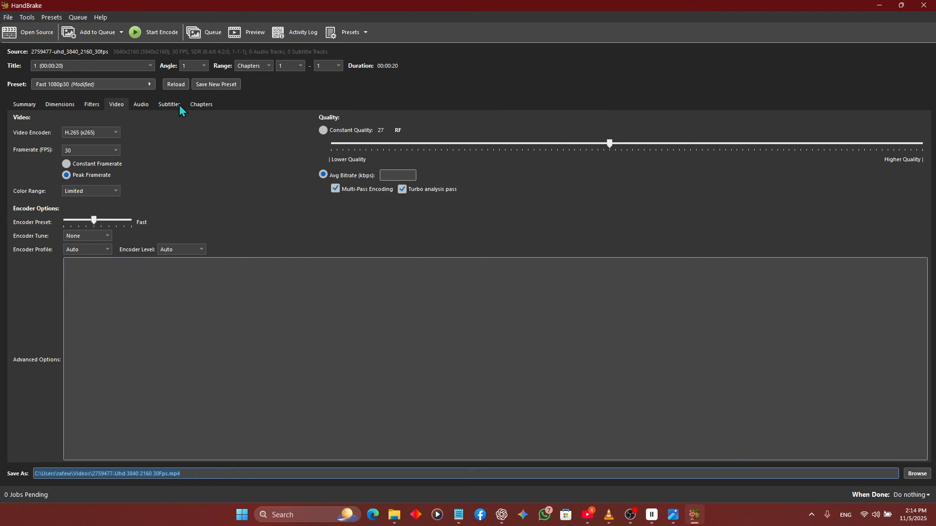
{"action": "left_click", "coordinate": [198, 105]}
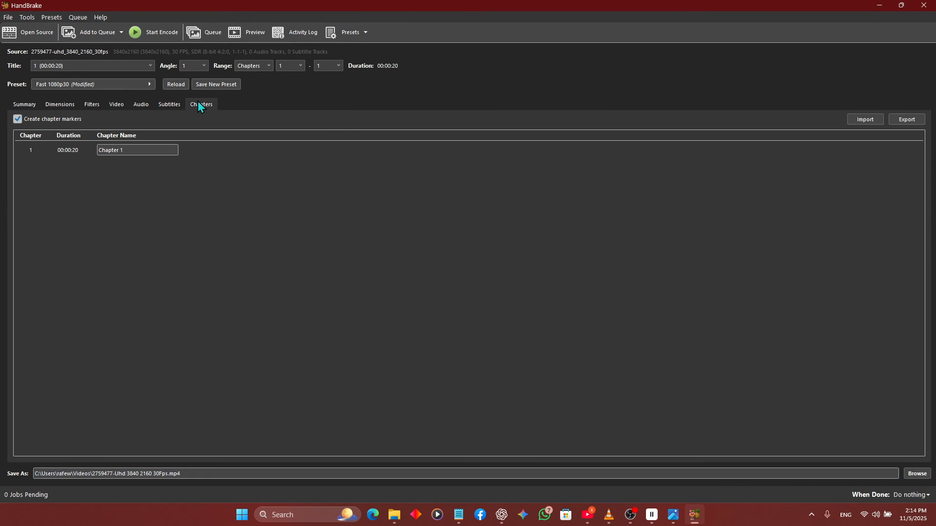
{"action": "left_click", "coordinate": [31, 103]}
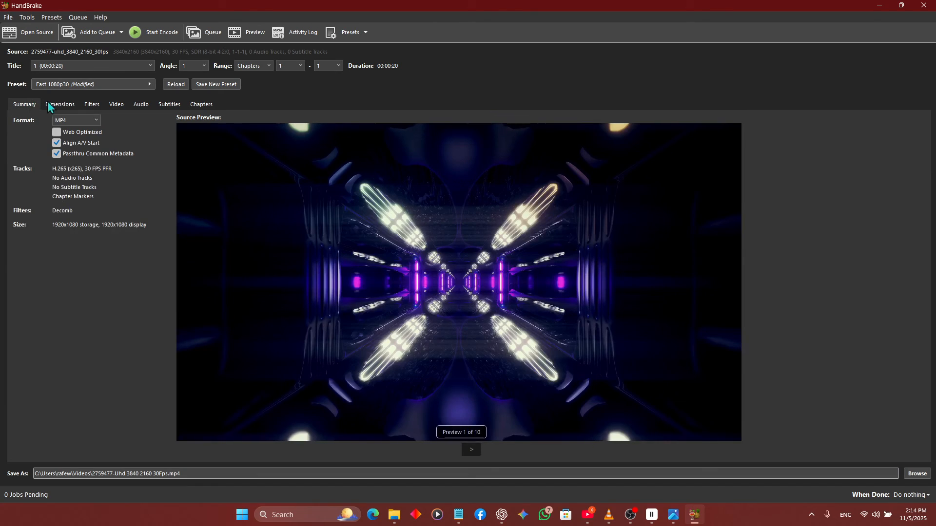
- Switch the video encoder to H.264 (x264) in the video settings
{"action": "left_click", "coordinate": [125, 104]}
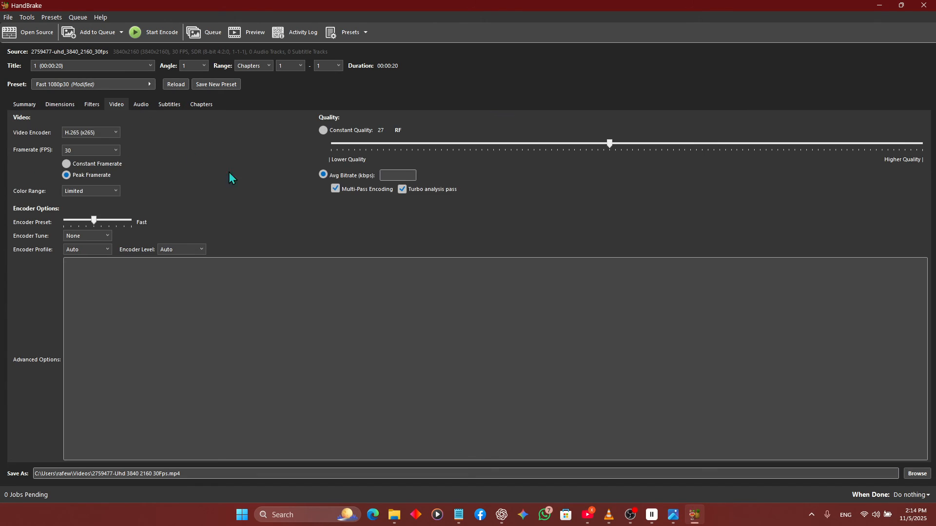
{"action": "left_click", "coordinate": [93, 132]}
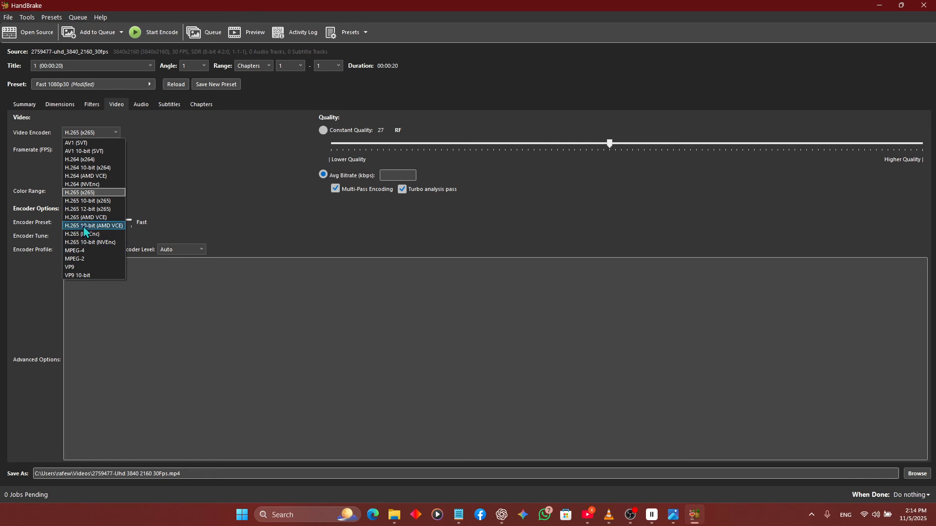
{"action": "left_click", "coordinate": [83, 159]}
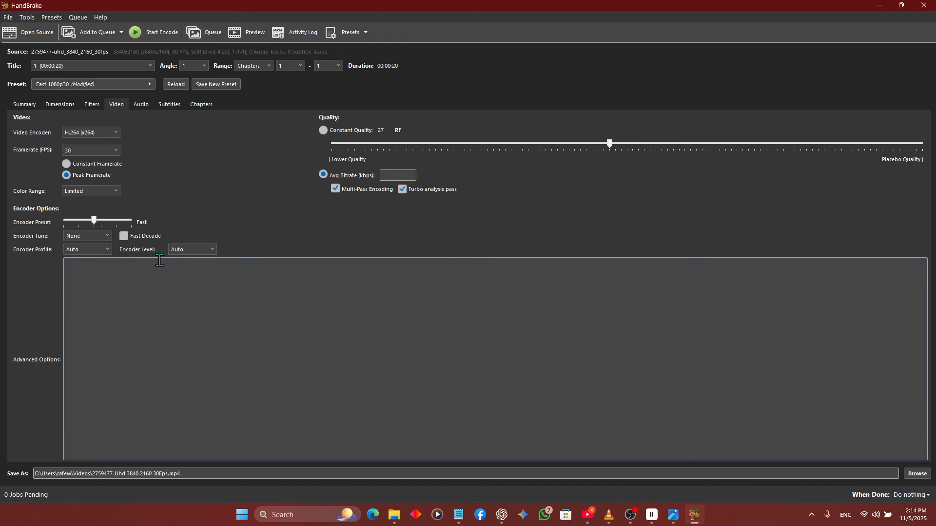
- Start encoding the loaded video, and stop the running encode before it completes
{"action": "left_click", "coordinate": [149, 32]}
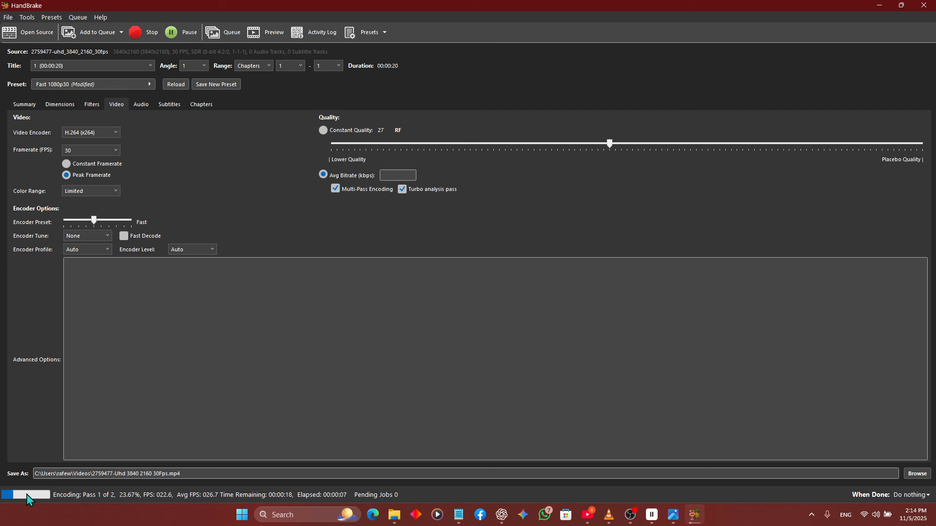
{"action": "left_click", "coordinate": [139, 33]}
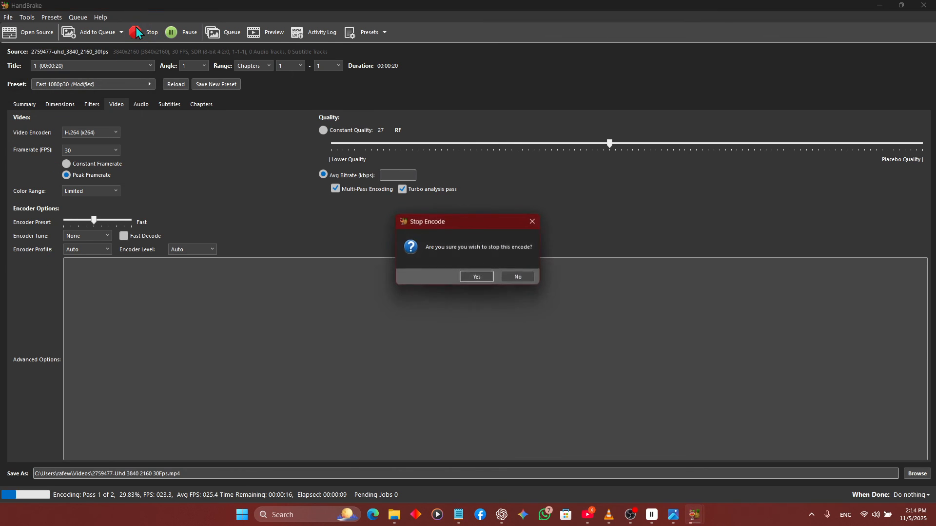
{"action": "left_click", "coordinate": [481, 278]}
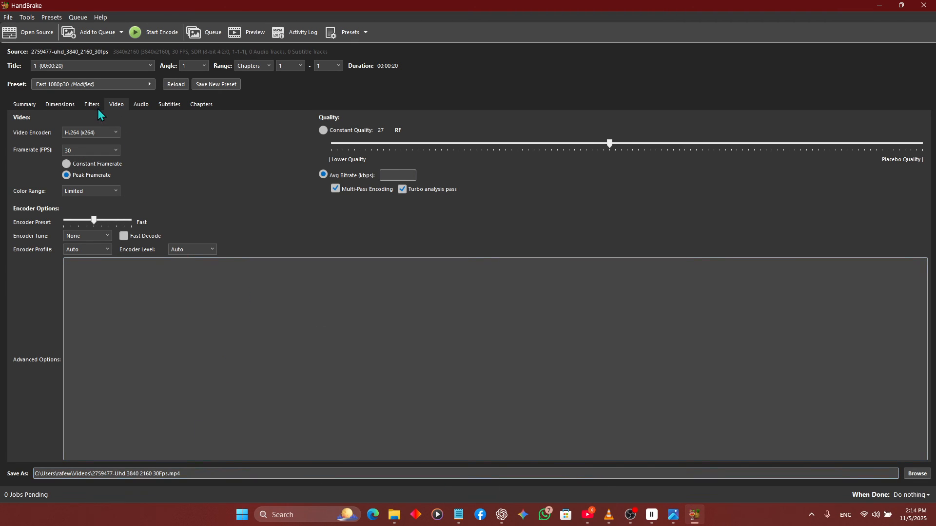
- Set the video encoder back to H.265 (x265) and open the list of encoding presets
{"action": "left_click", "coordinate": [103, 134]}
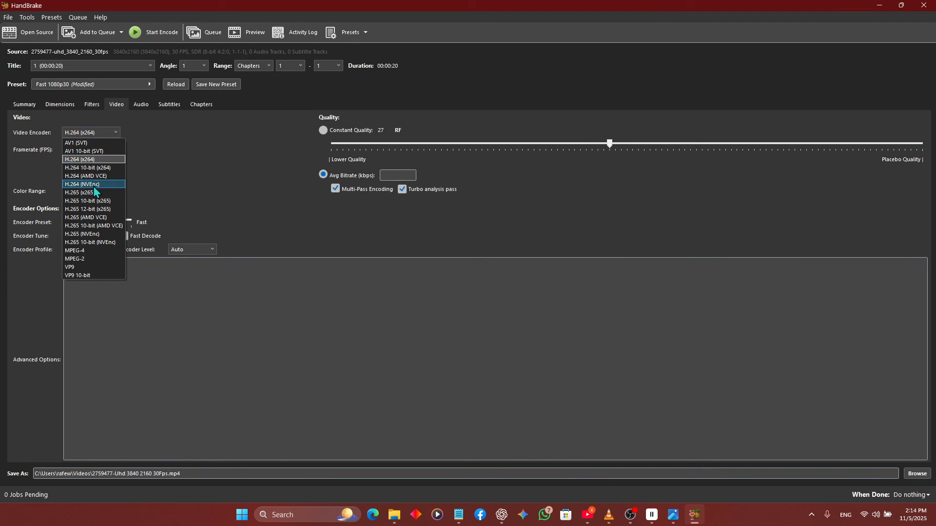
{"action": "left_click", "coordinate": [94, 193]}
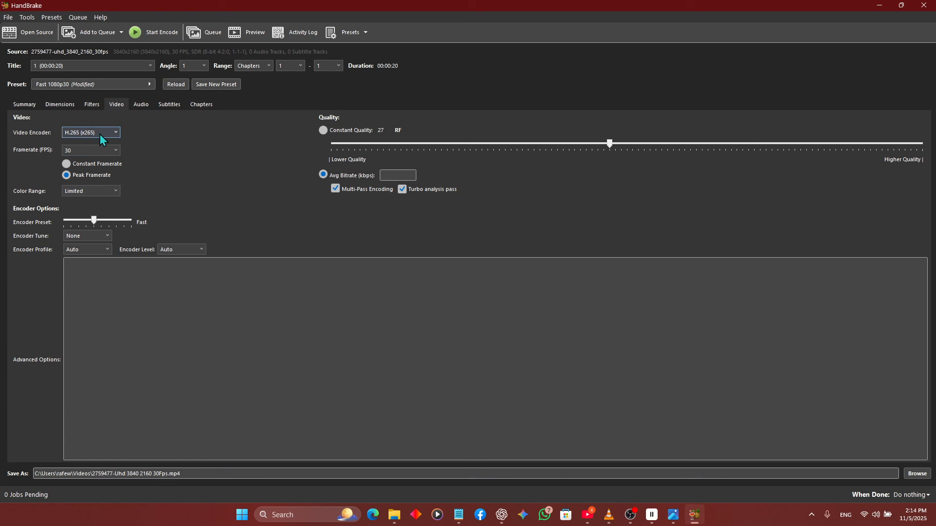
{"action": "left_click", "coordinate": [117, 86]}
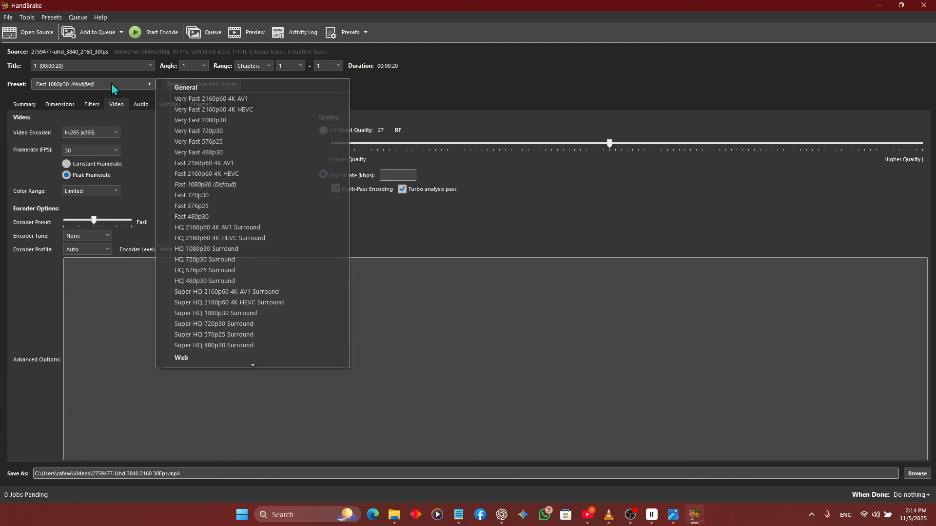